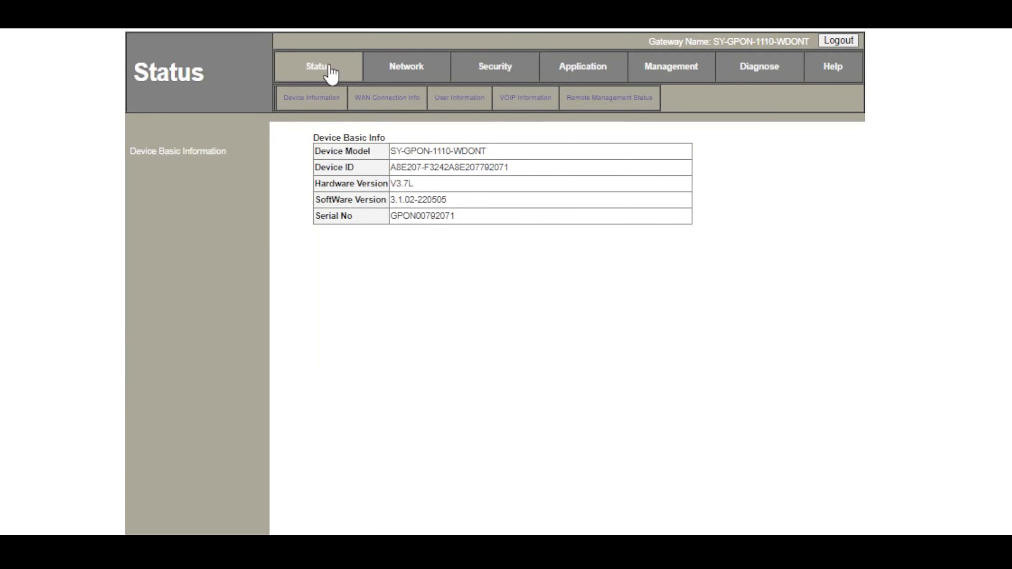
Start a new WAN connection in the network settings, using Route mode with DHCP addressing
{"action": "left_click", "coordinate": [407, 67]}
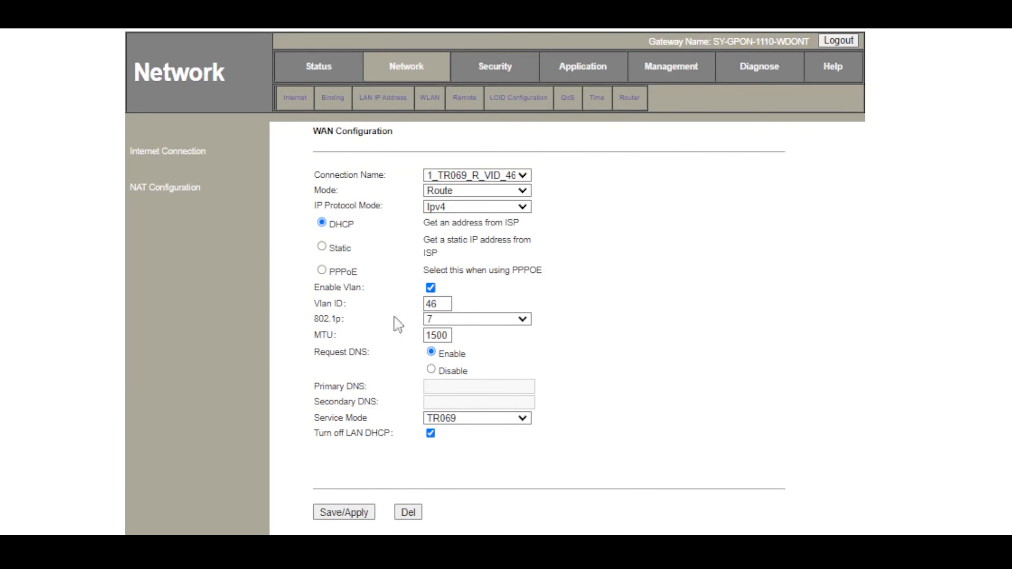
{"action": "left_click", "coordinate": [470, 176]}
{"action": "left_click", "coordinate": [471, 189]}
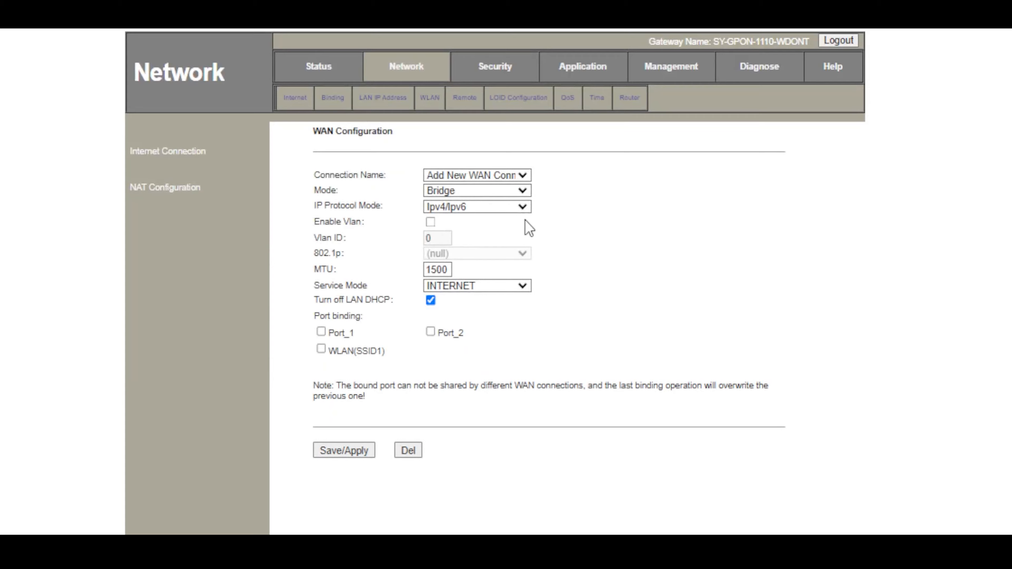
{"action": "left_click", "coordinate": [463, 178]}
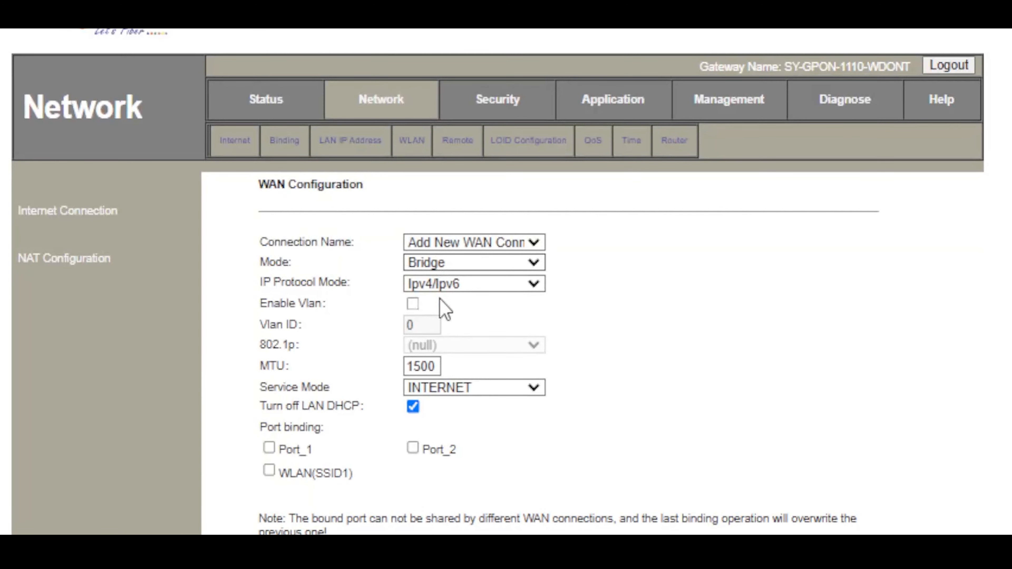
{"action": "left_click", "coordinate": [440, 297]}
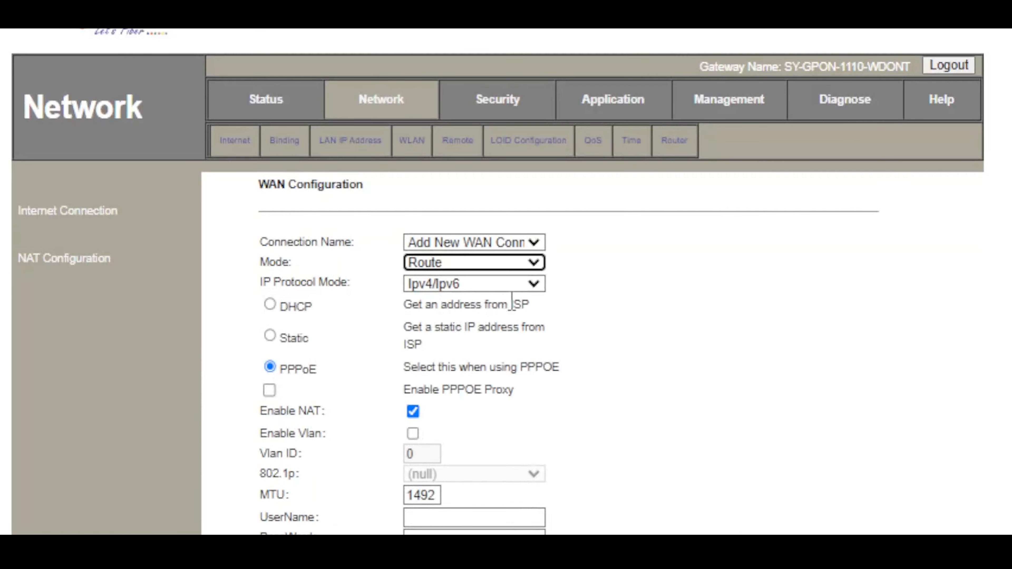
{"action": "left_click", "coordinate": [270, 306]}
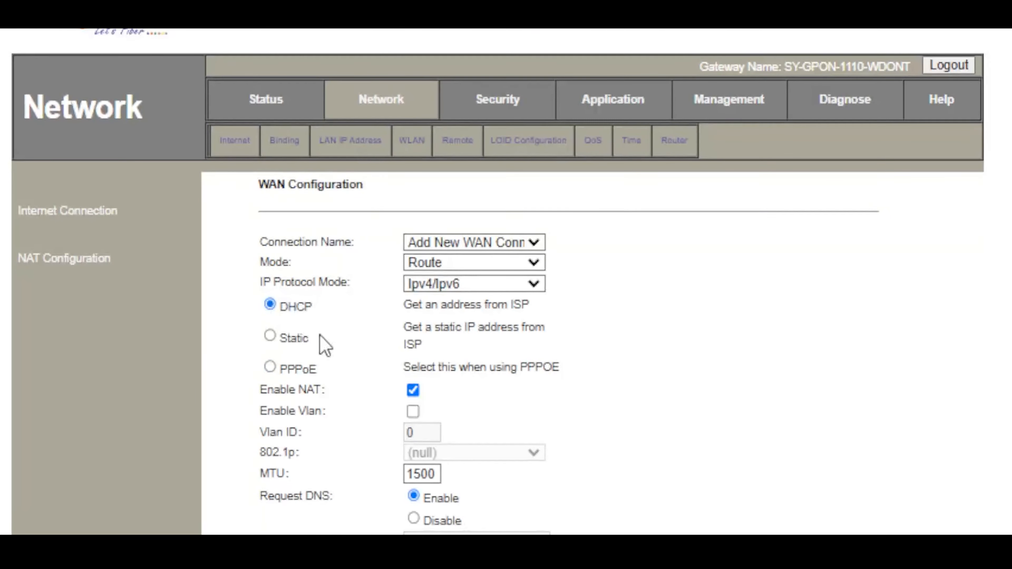
Enable VLAN on the new connection with VLAN ID 1849 and 802.1p priority 1, and set the IP protocol mode to Ipv4
{"action": "left_click", "coordinate": [413, 411]}
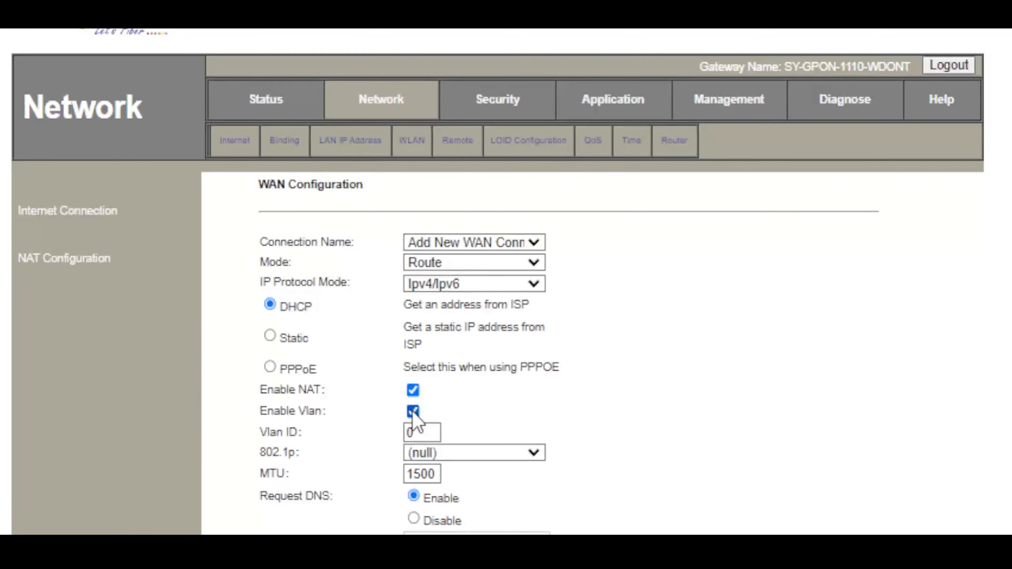
{"action": "double_click", "coordinate": [410, 433]}
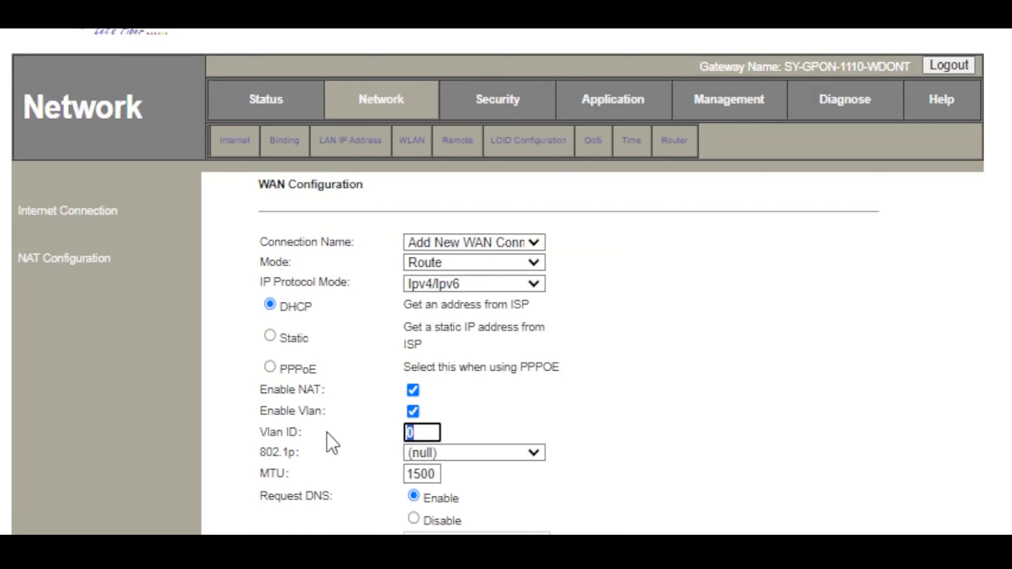
{"action": "type", "text": "1849"}
{"action": "left_click", "coordinate": [441, 458]}
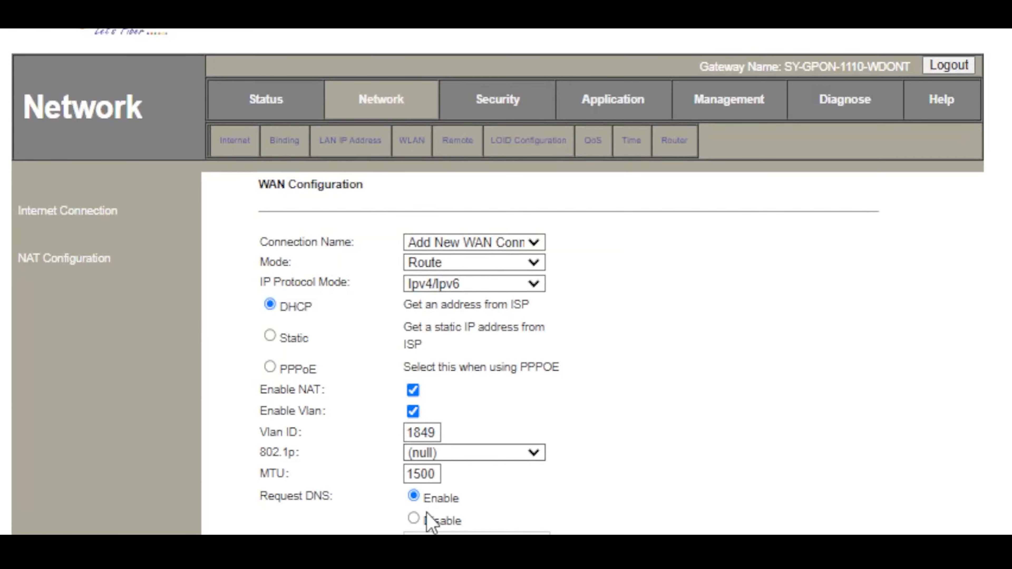
{"action": "key", "text": "1"}
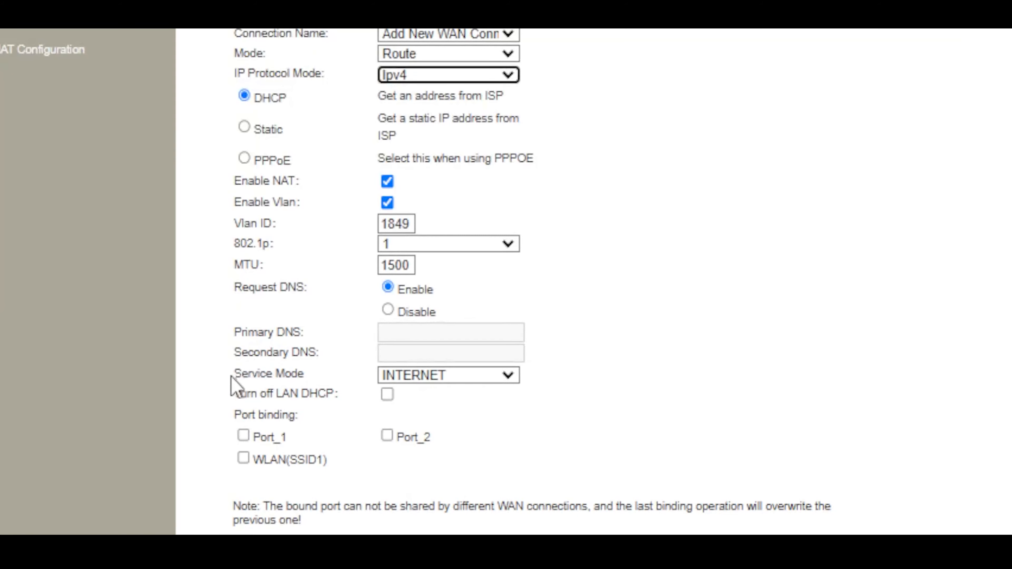
Set the new WAN connection's service mode to VOICE and save the configuration
{"action": "left_click", "coordinate": [440, 380]}
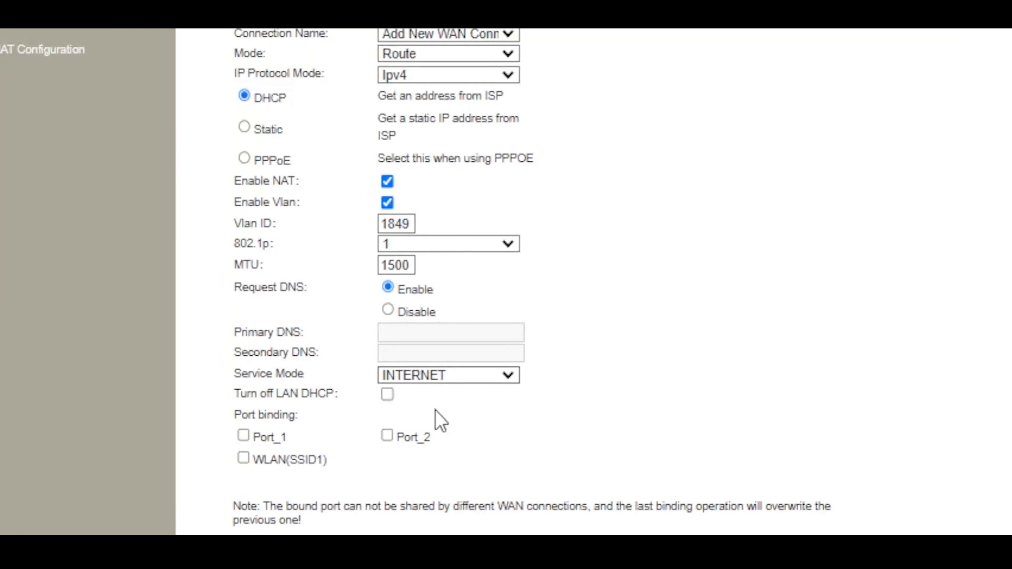
{"action": "left_click", "coordinate": [419, 466]}
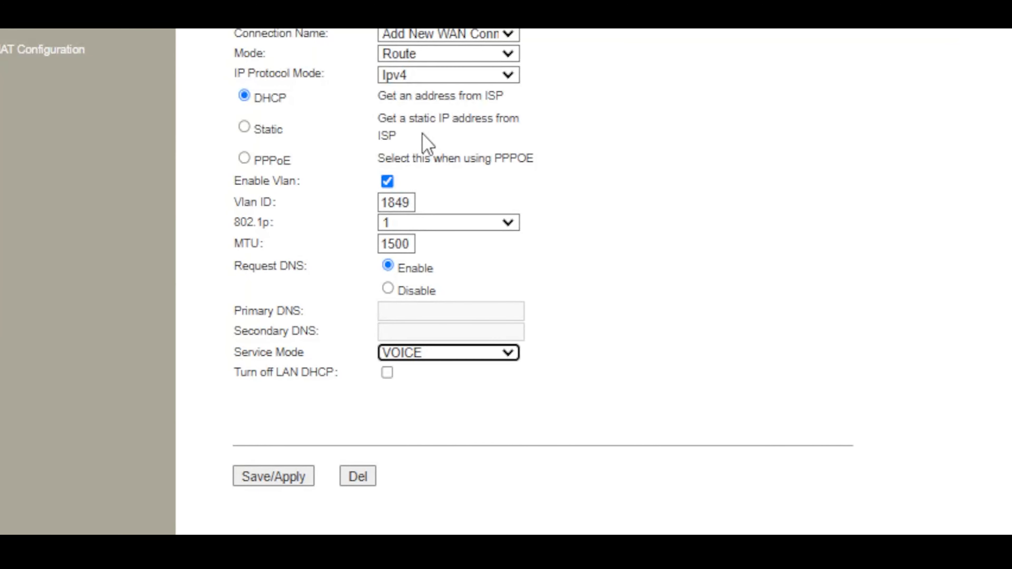
{"action": "left_click", "coordinate": [285, 477]}
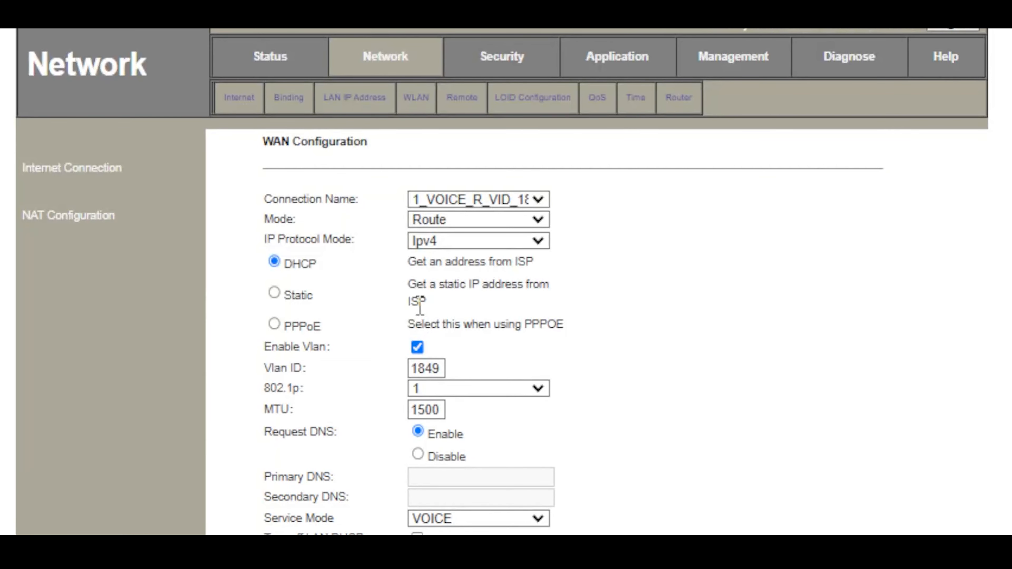
Check the IP address assigned to the voice connection in the WAN connection status
{"action": "left_click", "coordinate": [261, 60]}
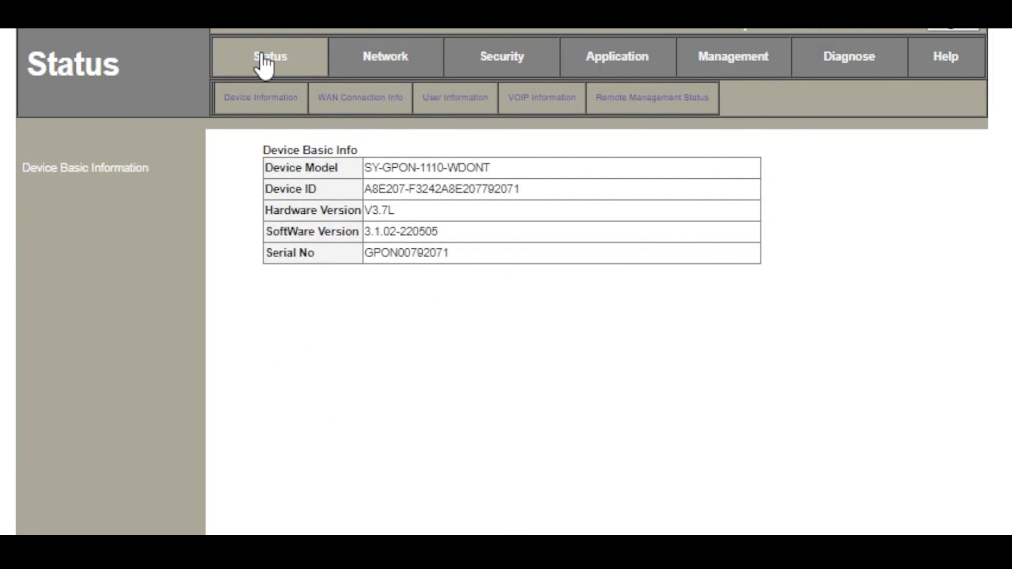
{"action": "left_click", "coordinate": [367, 104]}
{"action": "left_click", "coordinate": [368, 96]}
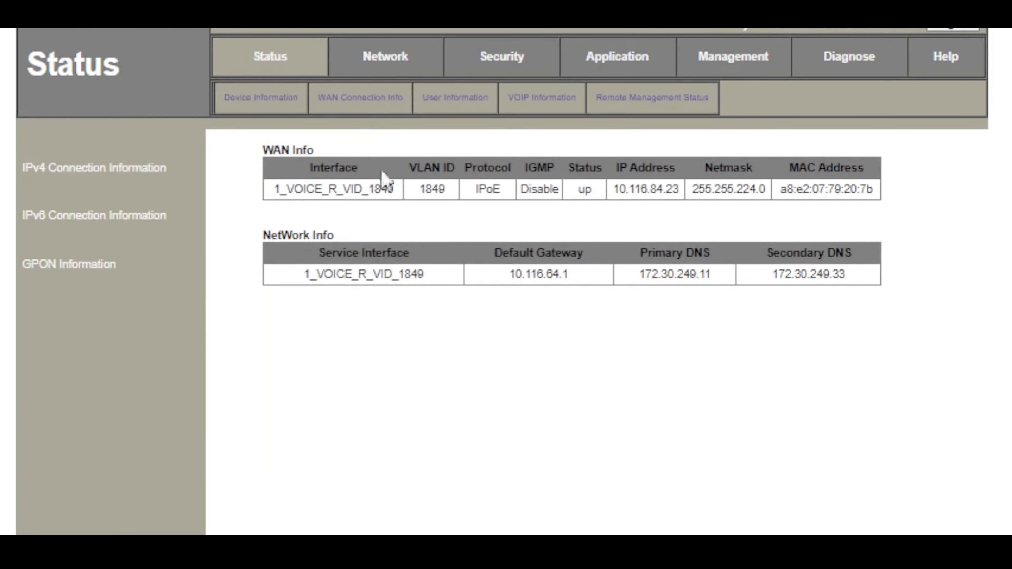
{"action": "left_click_drag", "start_coordinate": [614, 190], "coordinate": [734, 212]}
{"action": "left_click", "coordinate": [652, 209]}
In the VOIP application settings, set the primary SIP register address to ap.ftth.ims.bsnl.in
{"action": "left_click", "coordinate": [378, 68]}
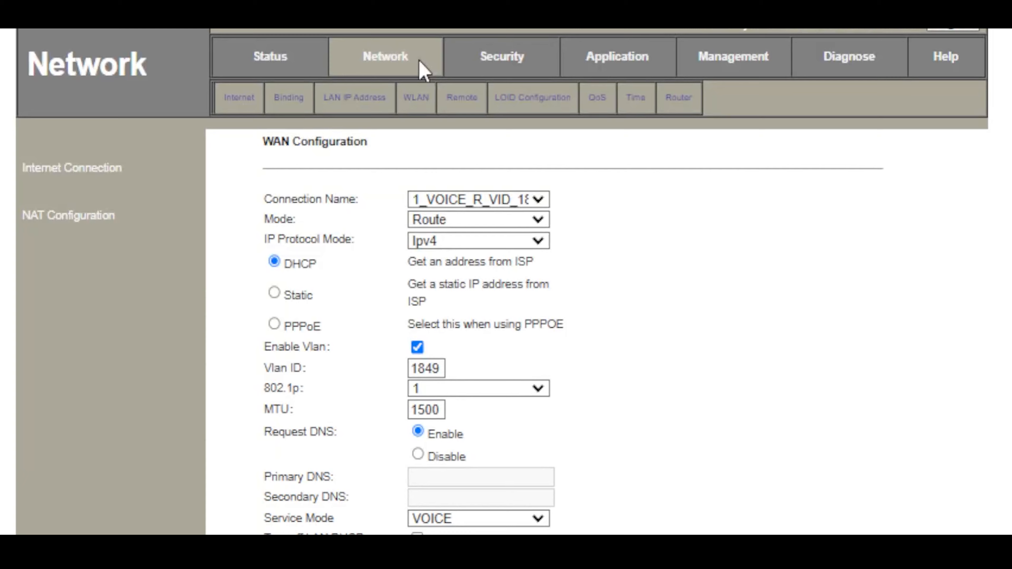
{"action": "left_click", "coordinate": [518, 69]}
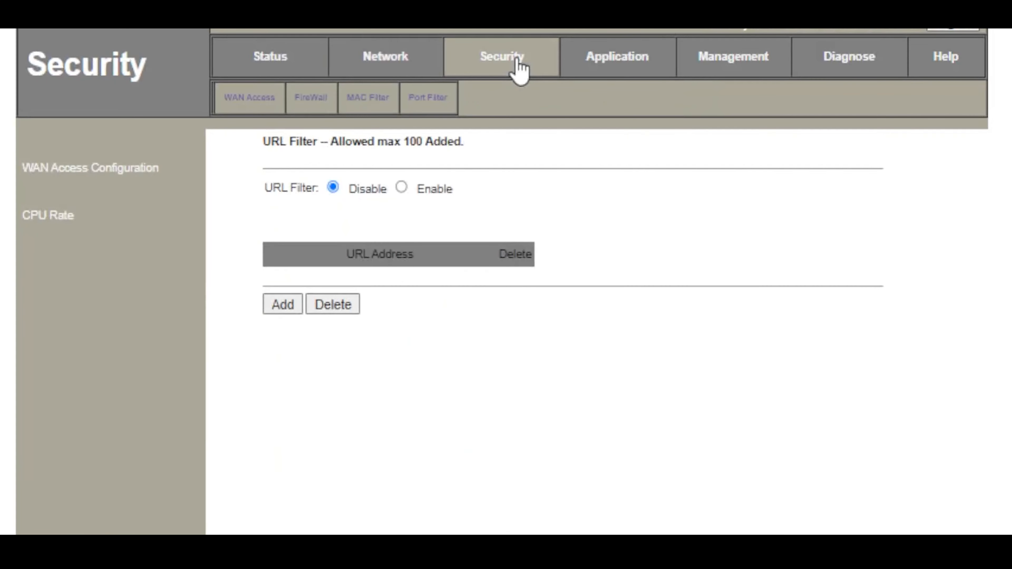
{"action": "left_click", "coordinate": [615, 64]}
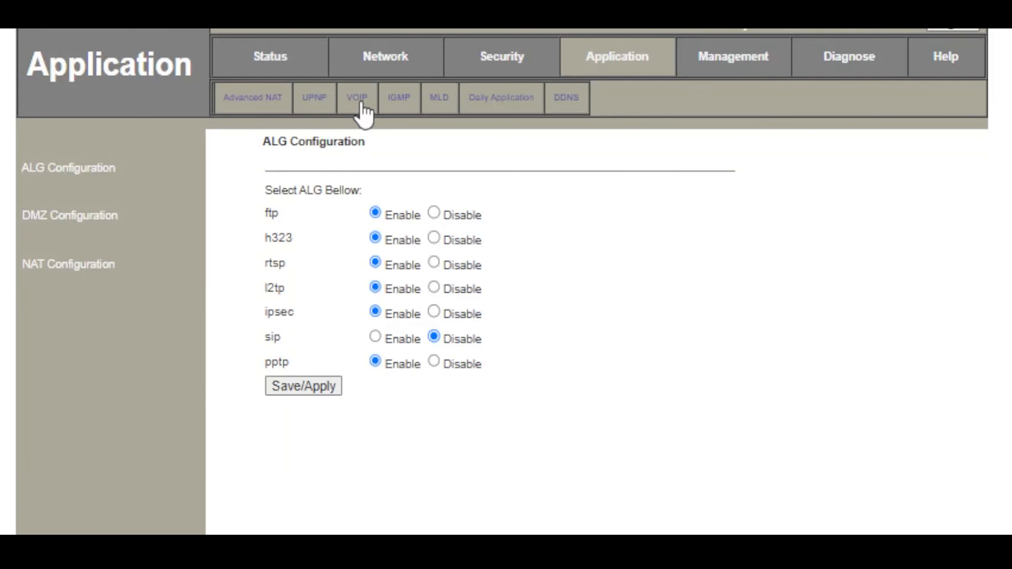
{"action": "left_click", "coordinate": [362, 103]}
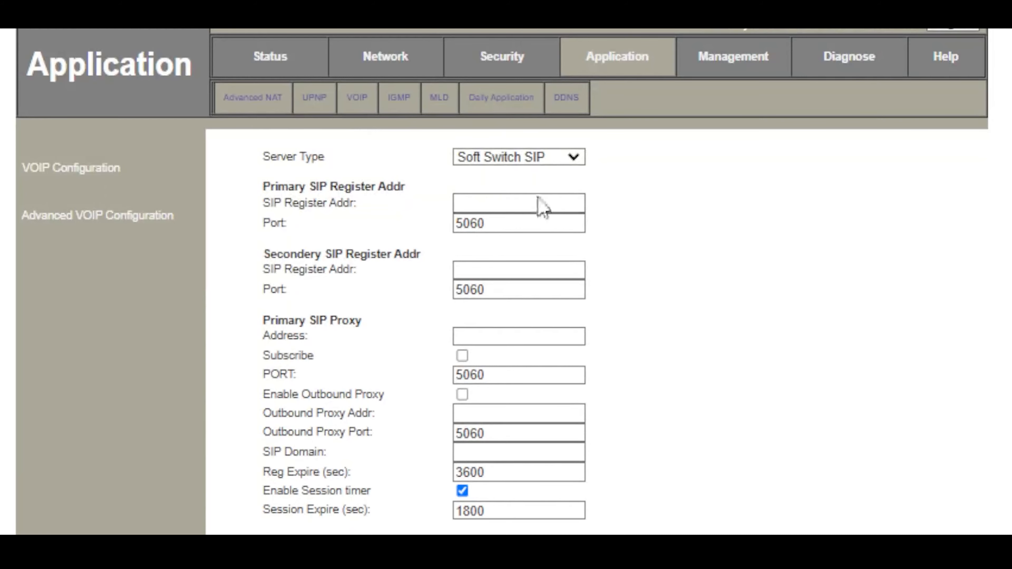
{"action": "left_click", "coordinate": [510, 203]}
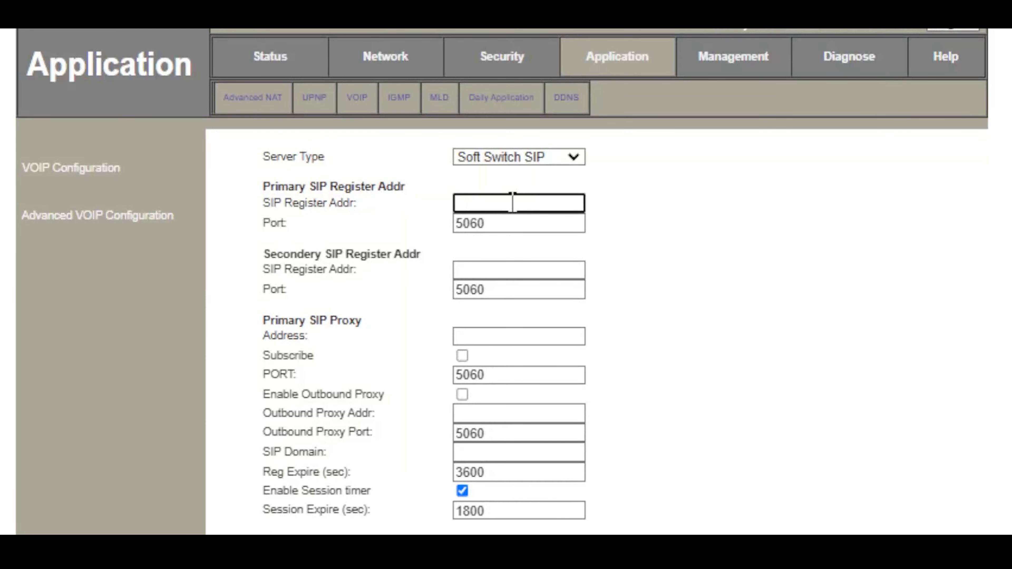
{"action": "type", "text": "ap.ftth.ims.bsnl"}
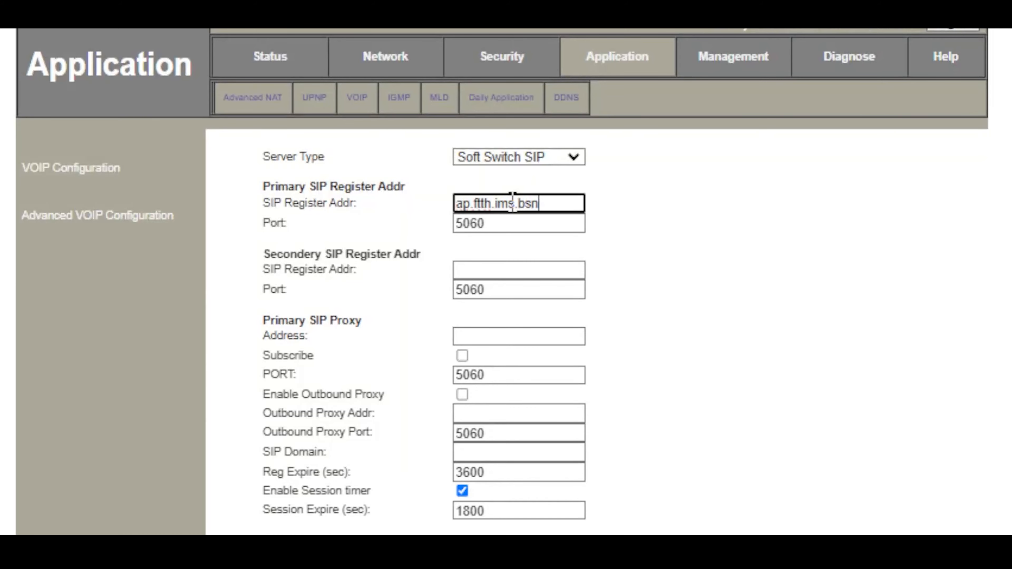
{"action": "type", "text": ".in"}
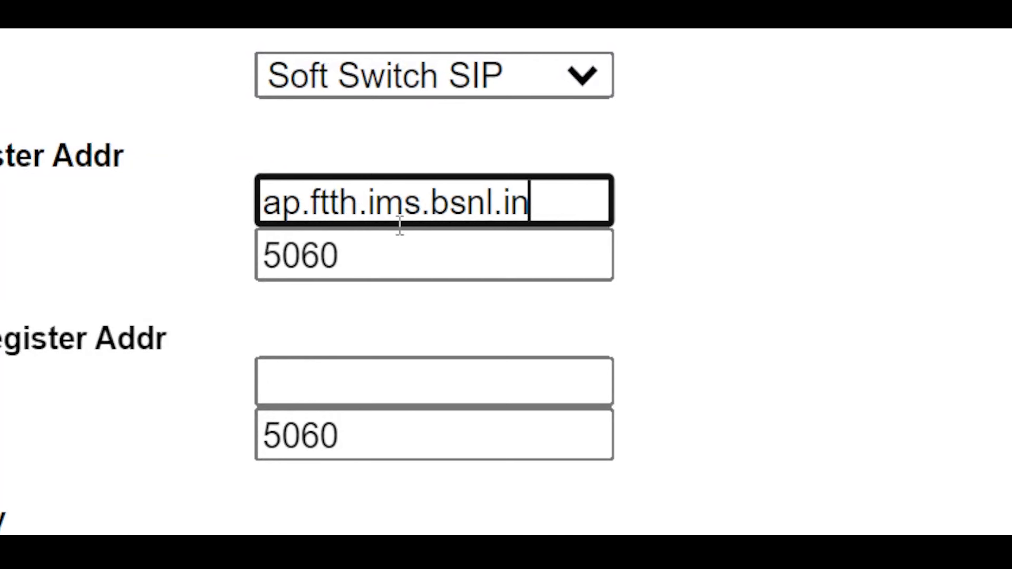
Copy the primary SIP register address into the secondary SIP register address
{"action": "left_click_drag", "start_coordinate": [563, 219], "coordinate": [222, 235]}
{"action": "key", "text": "ctrl+c"}
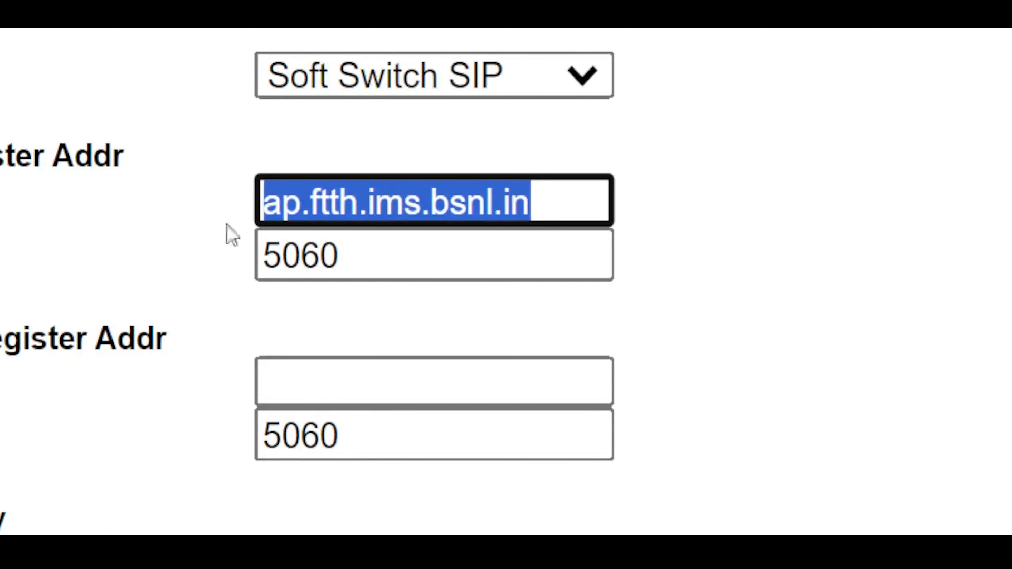
{"action": "left_click", "coordinate": [380, 413]}
{"action": "left_click", "coordinate": [388, 390]}
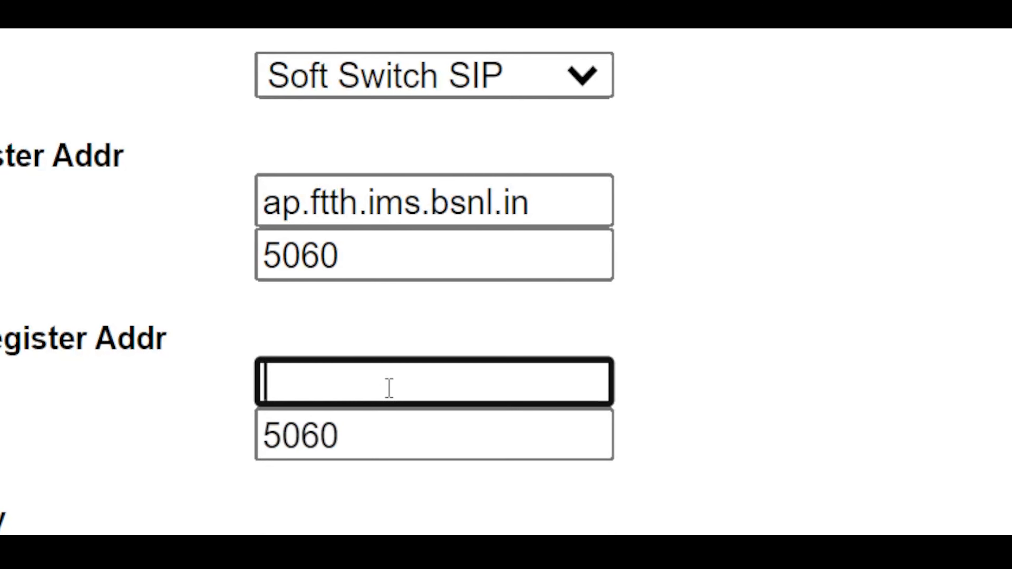
{"action": "key", "text": "ctrl+v"}
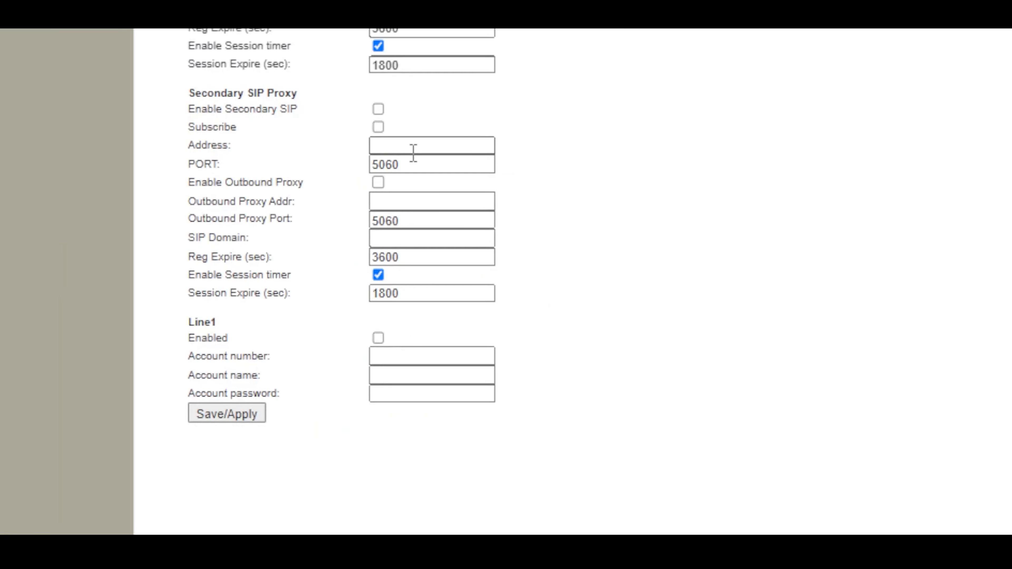
Set the secondary SIP proxy's address, outbound proxy address and SIP domain to ap.ftth.ims.bsnl.in, and enable Line1
{"action": "left_click", "coordinate": [418, 145]}
{"action": "key", "text": "ctrl+v"}
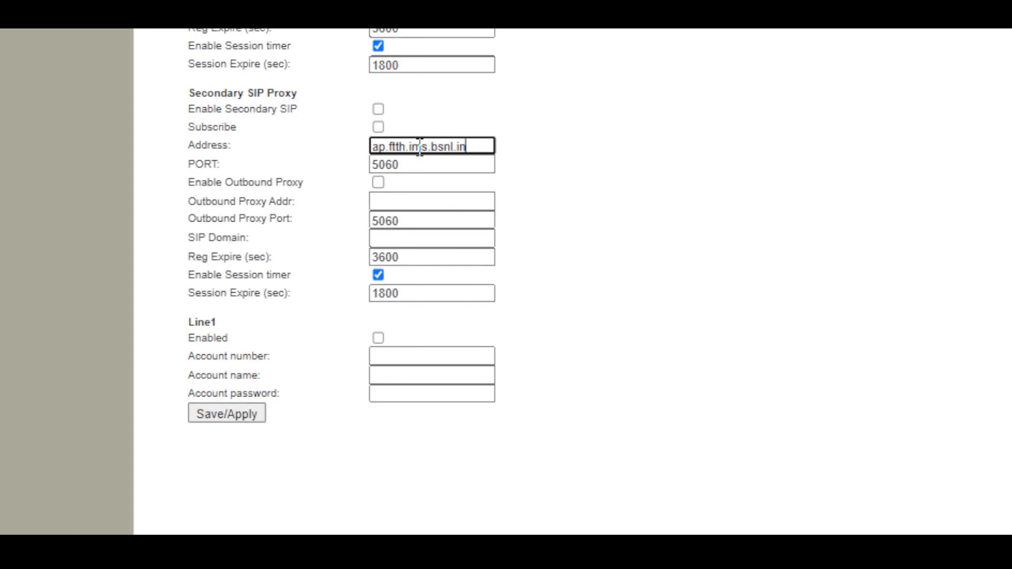
{"action": "left_click", "coordinate": [419, 207]}
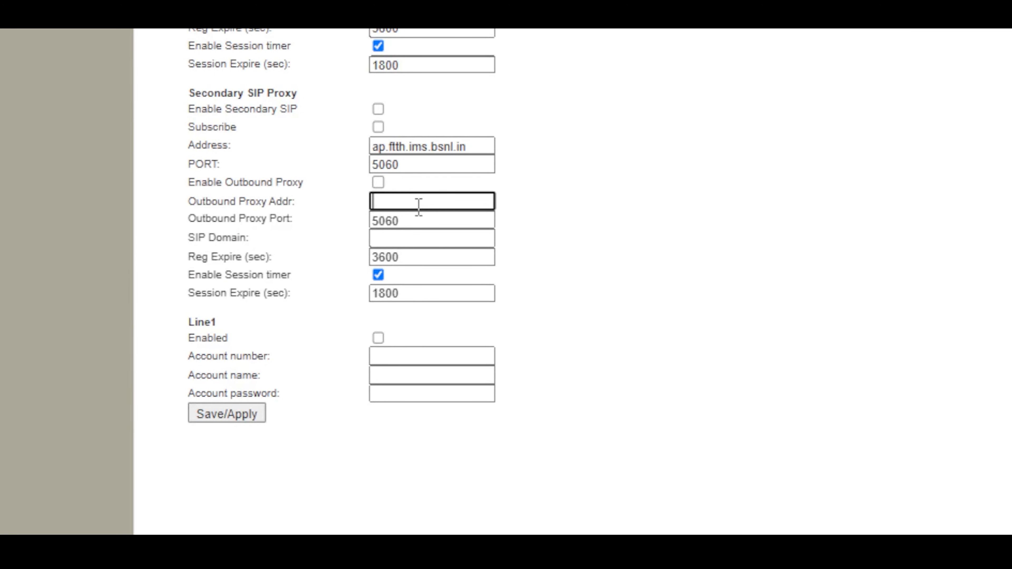
{"action": "key", "text": "ctrl+v"}
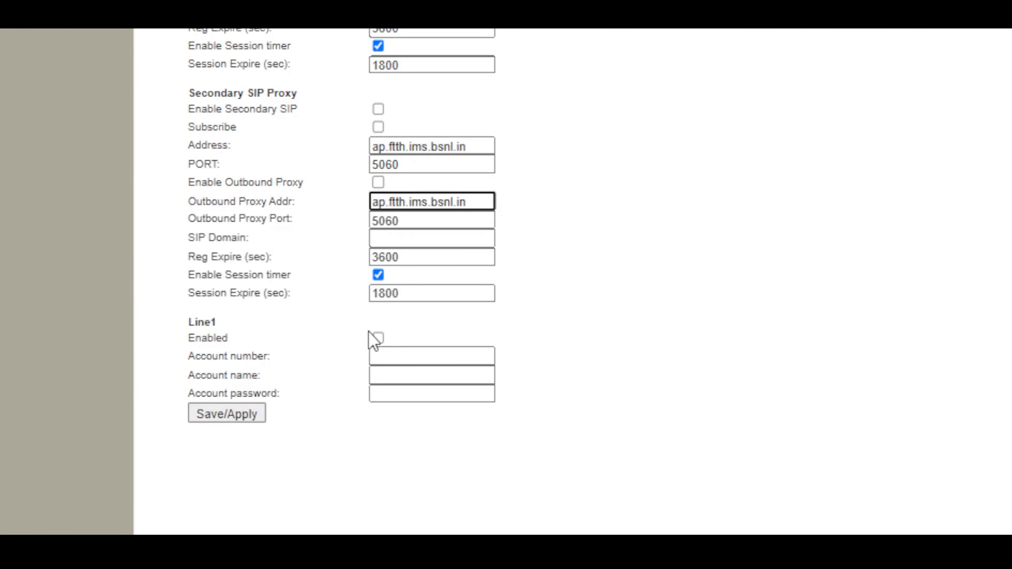
{"action": "left_click", "coordinate": [376, 338]}
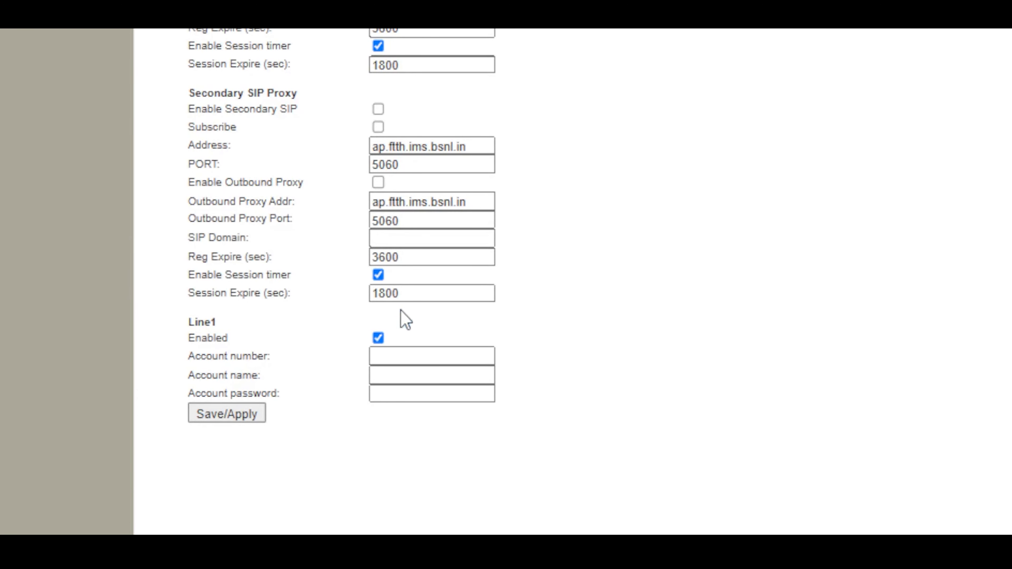
{"action": "left_click", "coordinate": [395, 238]}
{"action": "key", "text": "ctrl+v"}
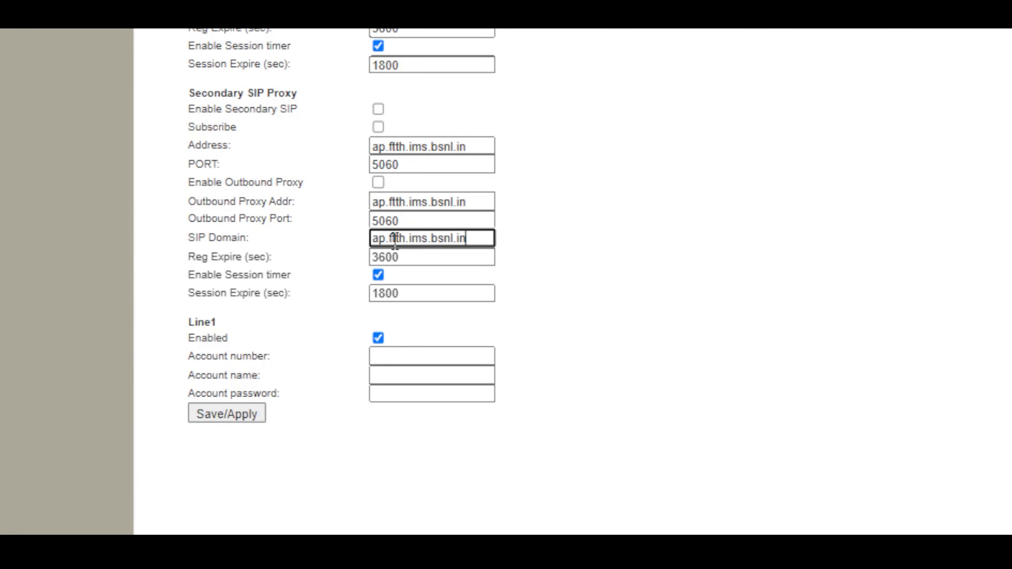
Enter the subscriber's phone number with country code as both the account number and account name of Line1
{"action": "left_click", "coordinate": [446, 361]}
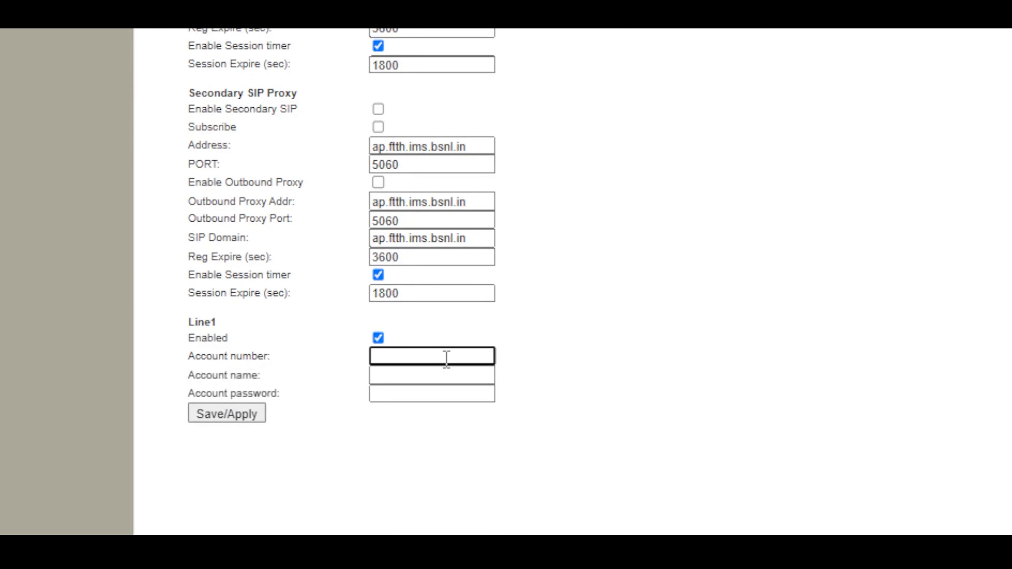
{"action": "type", "text": "+9186"}
{"action": "type", "text": "73"}
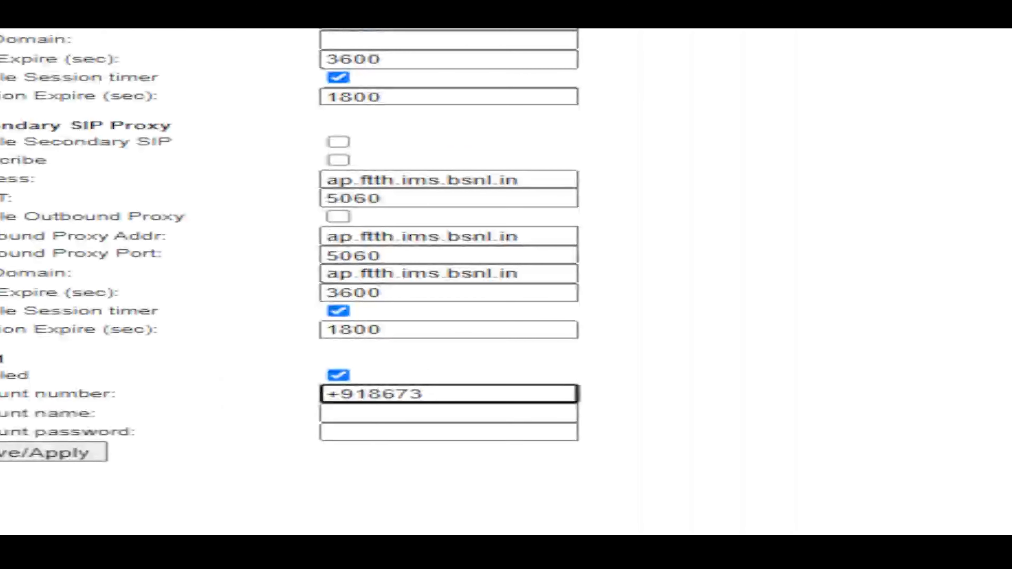
{"action": "key", "text": "ctrl+a"}
{"action": "key", "text": "ctrl+v"}
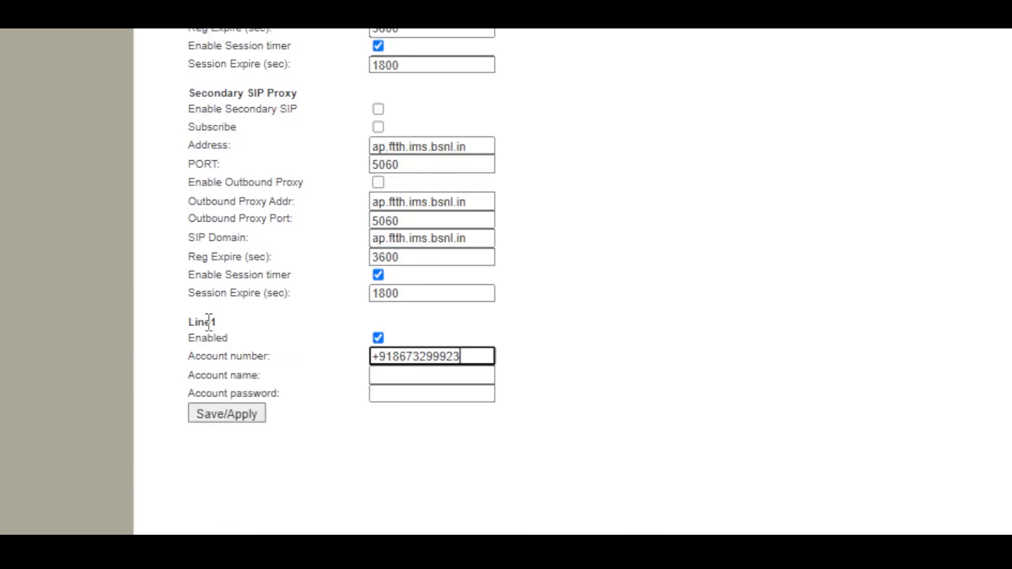
{"action": "key", "text": "Tab"}
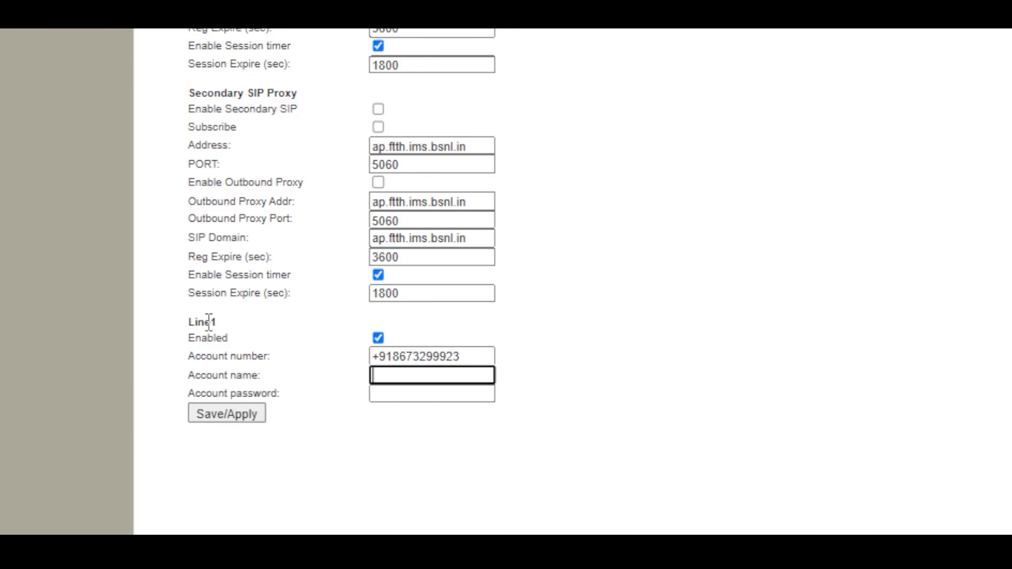
{"action": "key", "text": "ctrl+v"}
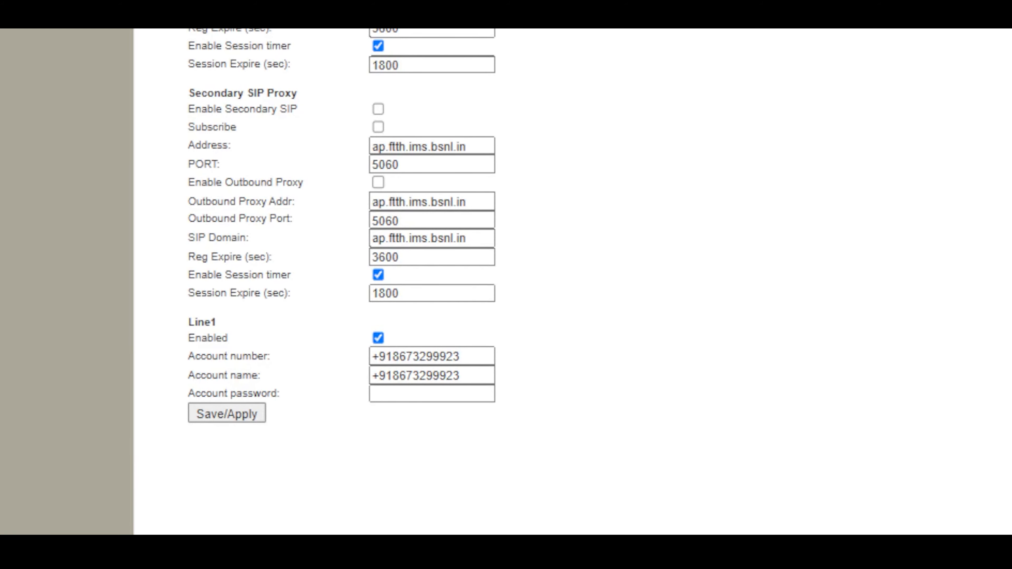
Enter the Line1 account password and save the VOIP settings
{"action": "left_click", "coordinate": [400, 396]}
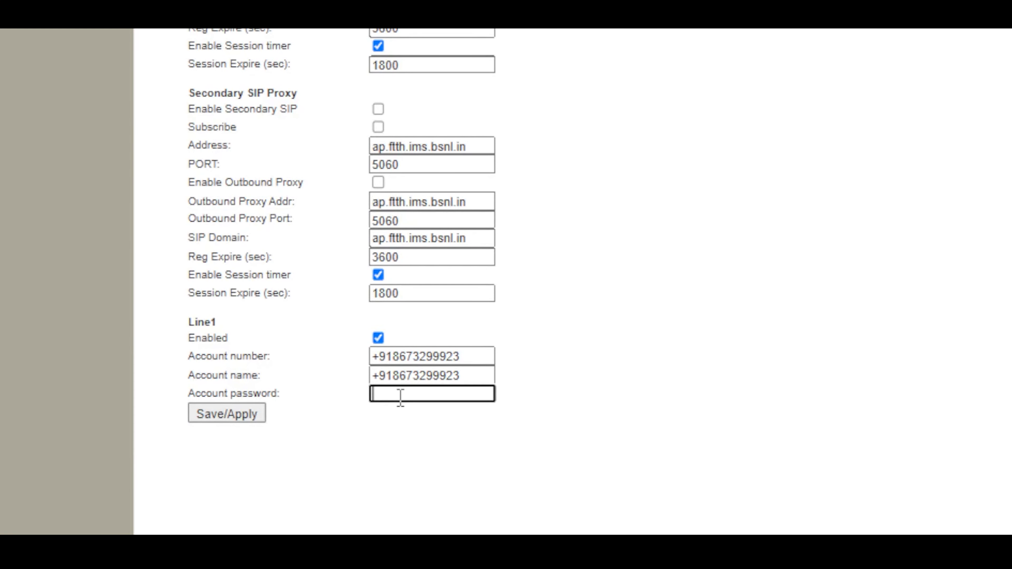
{"action": "type", "text": "•••••••••"}
{"action": "left_click", "coordinate": [247, 417]}
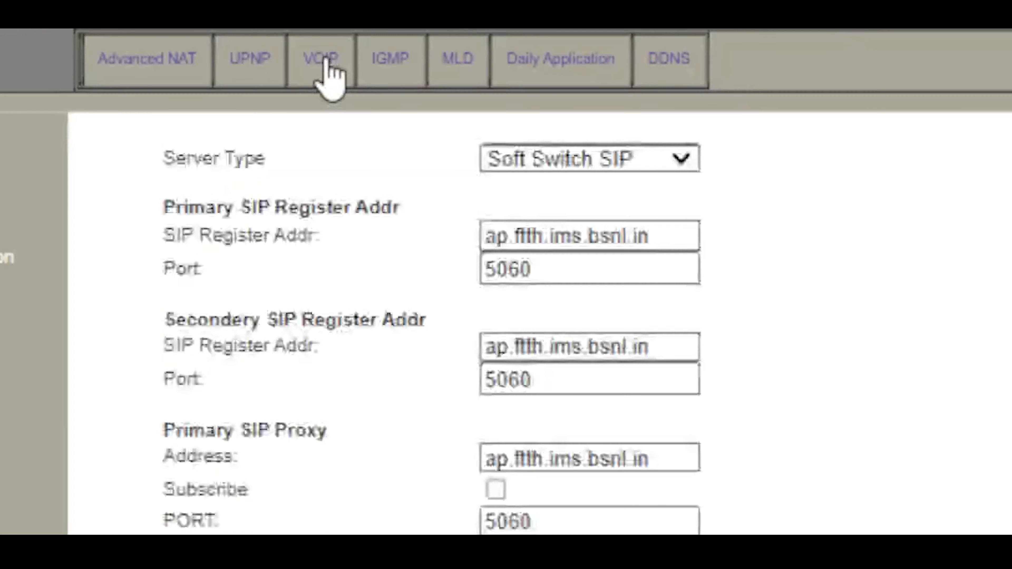
Enable sip in the Advanced NAT ALG configuration
{"action": "left_click", "coordinate": [326, 59]}
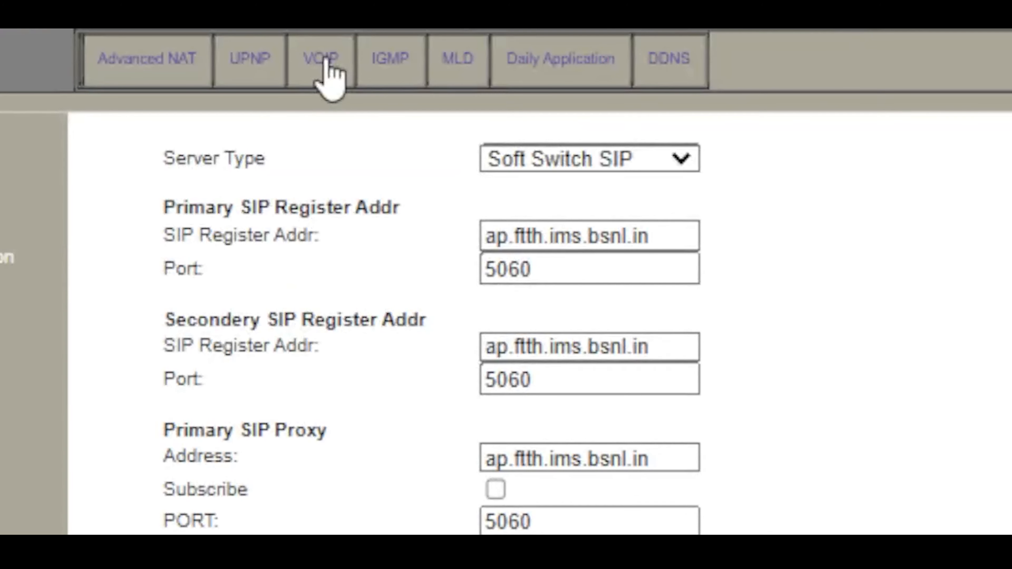
{"action": "left_click", "coordinate": [158, 61]}
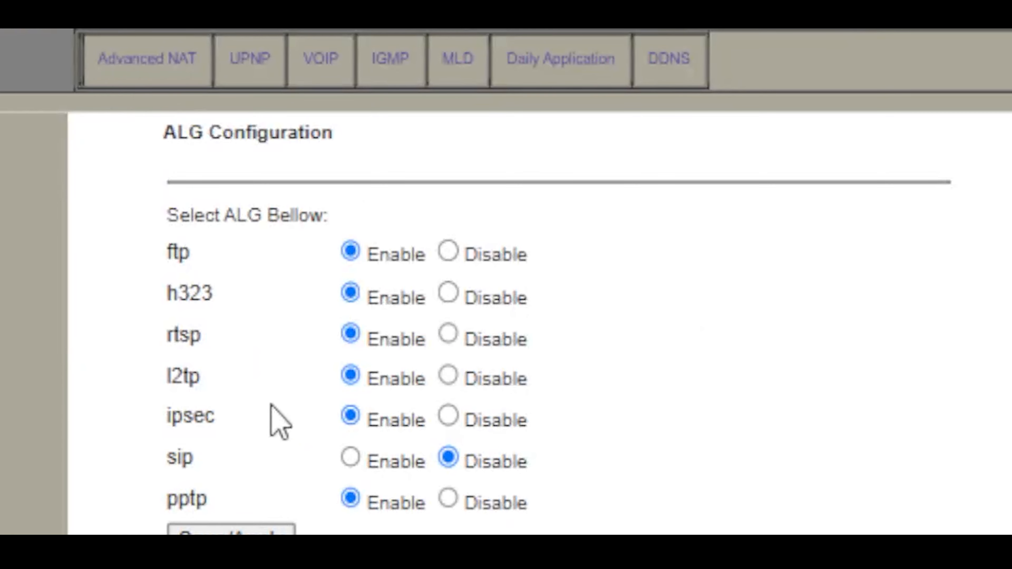
{"action": "left_click", "coordinate": [350, 457]}
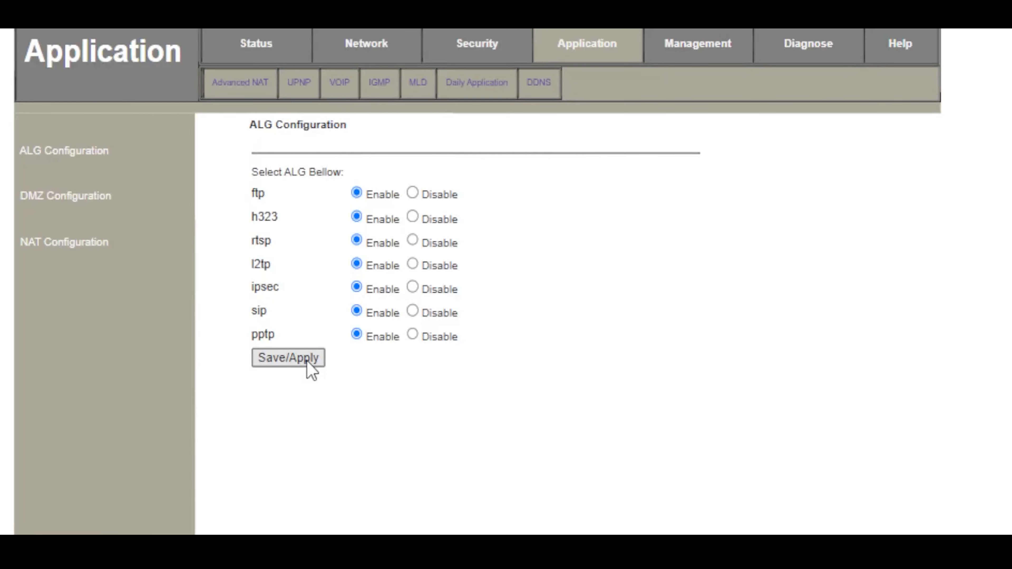
Check the service state of the voice line in the router's VOIP status information
{"action": "left_click", "coordinate": [254, 45]}
{"action": "left_click", "coordinate": [253, 45]}
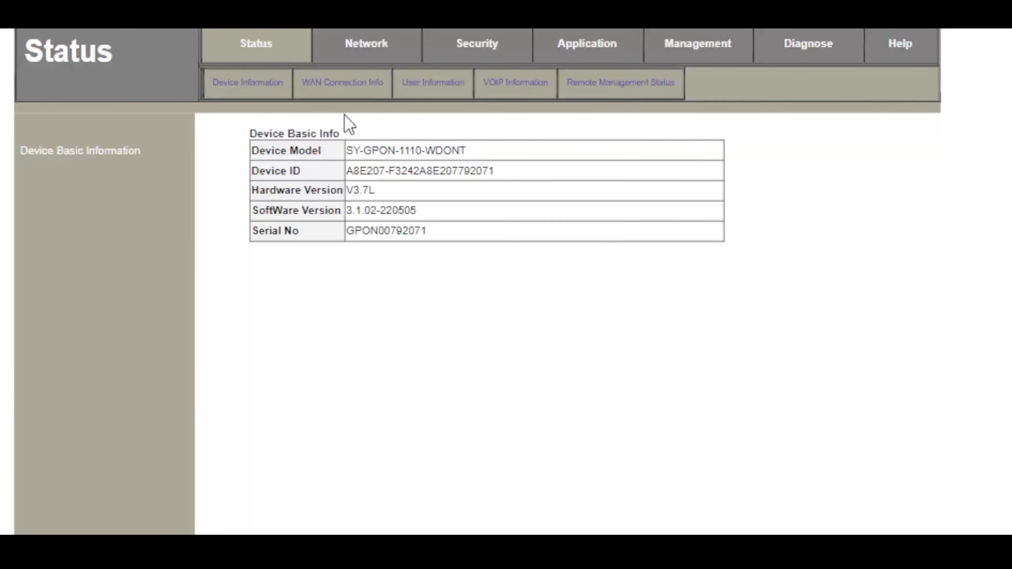
{"action": "left_click", "coordinate": [518, 82]}
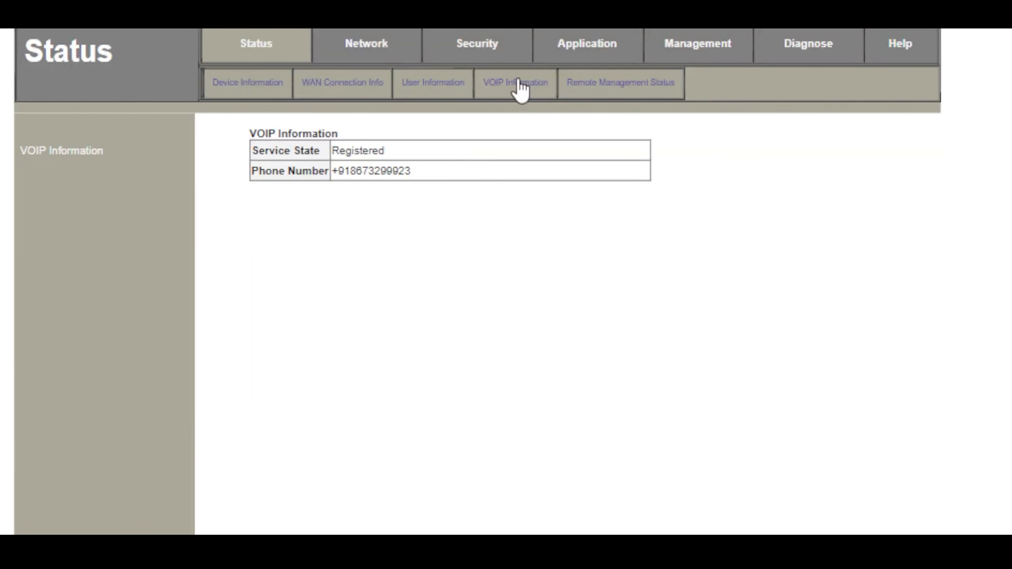
{"action": "left_click_drag", "start_coordinate": [18, 151], "coordinate": [178, 167]}
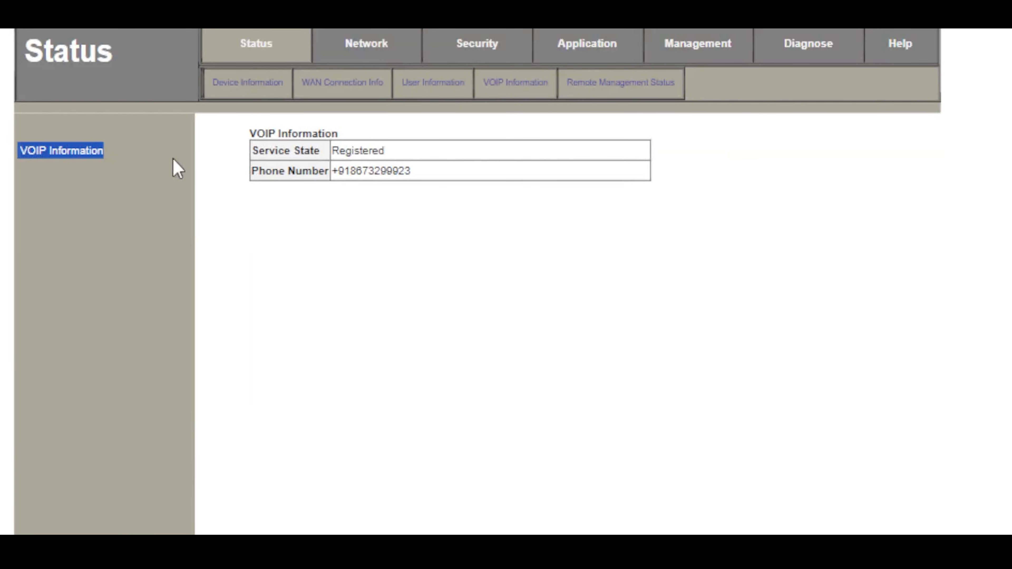
{"action": "left_click", "coordinate": [337, 153]}
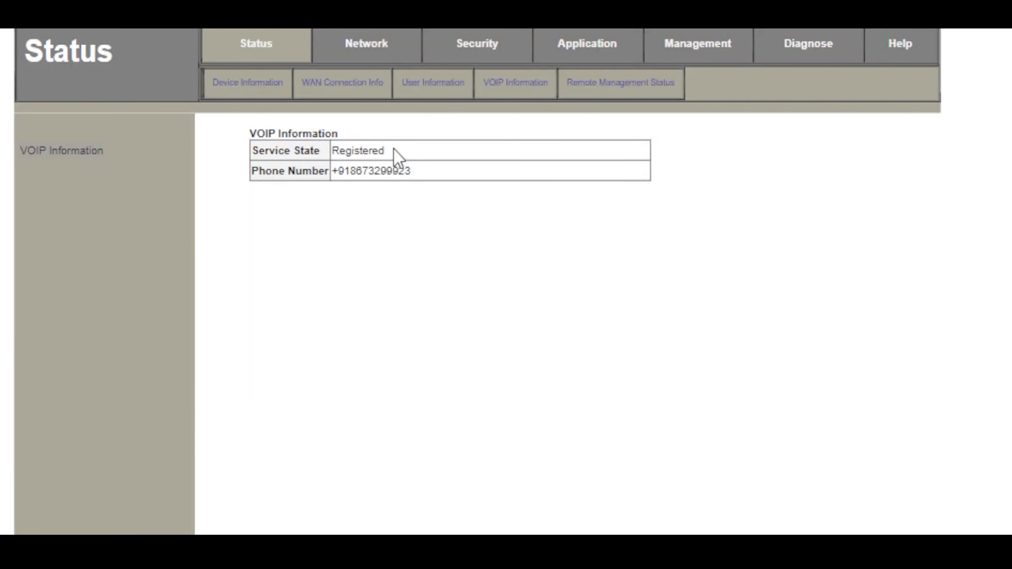
{"action": "left_click_drag", "start_coordinate": [402, 151], "coordinate": [302, 160]}
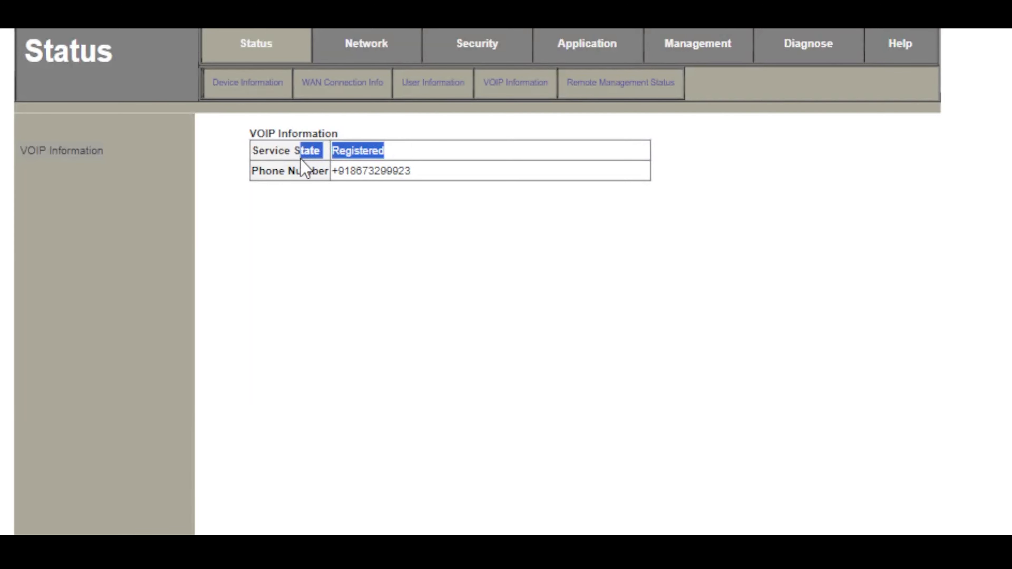
{"action": "left_click", "coordinate": [423, 197]}
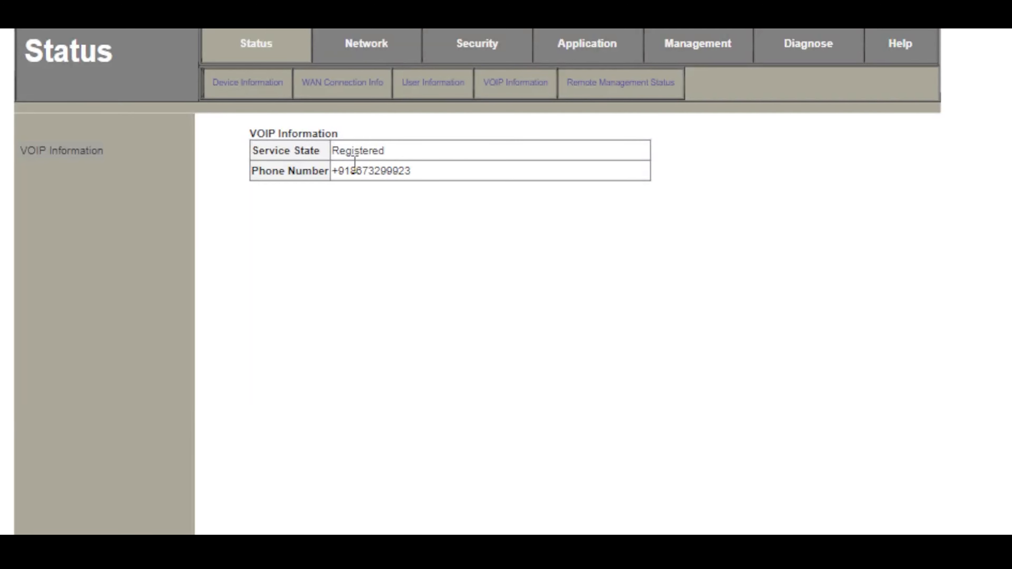
Refresh the VOIP information to recheck the line's service state, and return to the device's basic information
{"action": "left_click", "coordinate": [511, 90]}
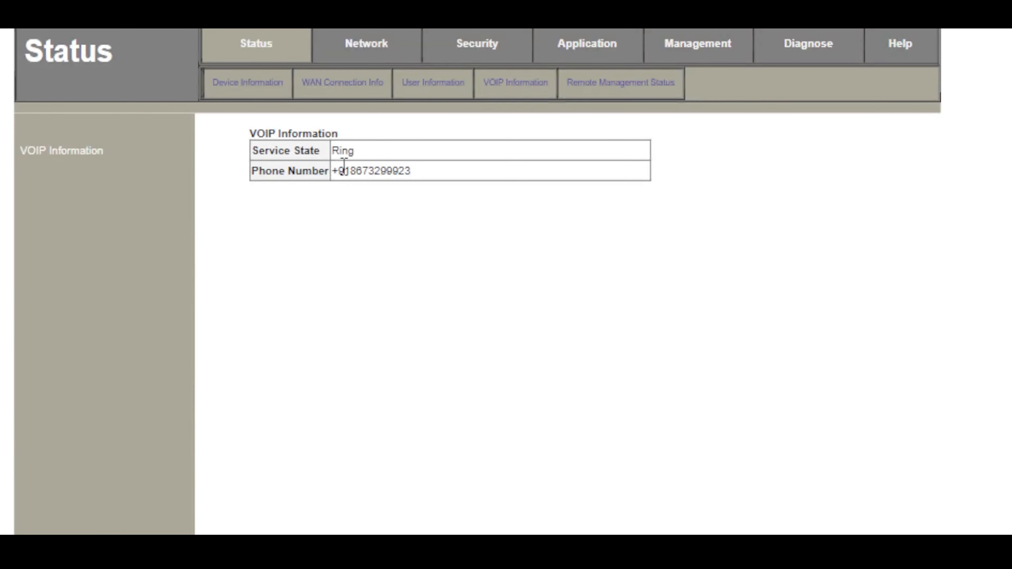
{"action": "left_click_drag", "start_coordinate": [333, 151], "coordinate": [381, 151]}
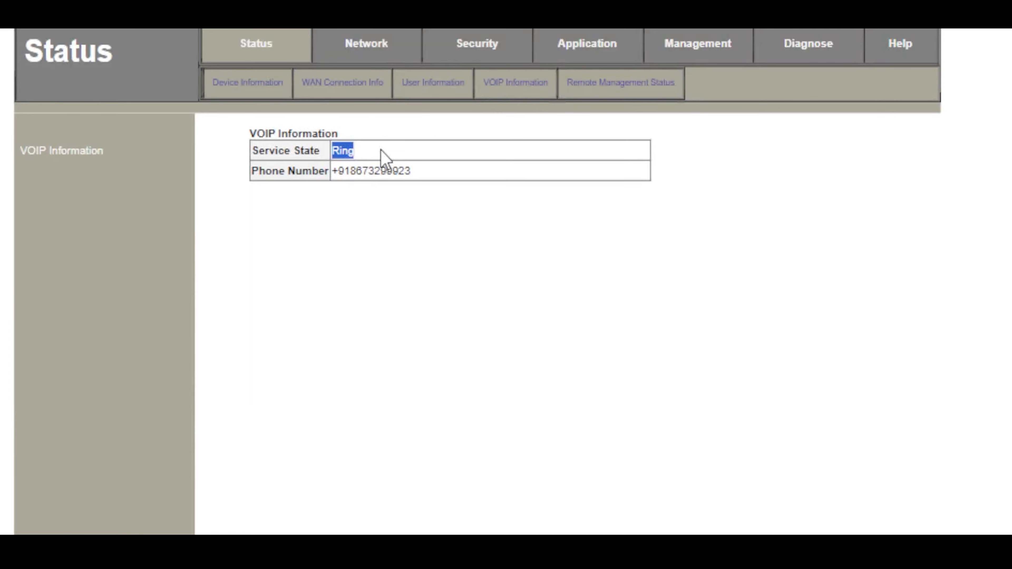
{"action": "left_click", "coordinate": [343, 194]}
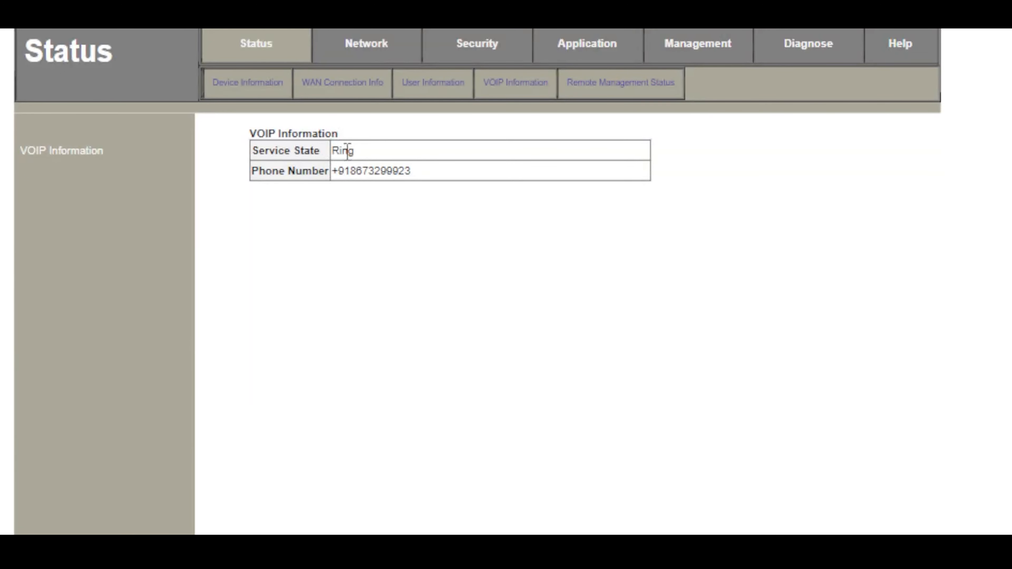
{"action": "left_click_drag", "start_coordinate": [333, 151], "coordinate": [395, 152]}
{"action": "left_click", "coordinate": [259, 56]}
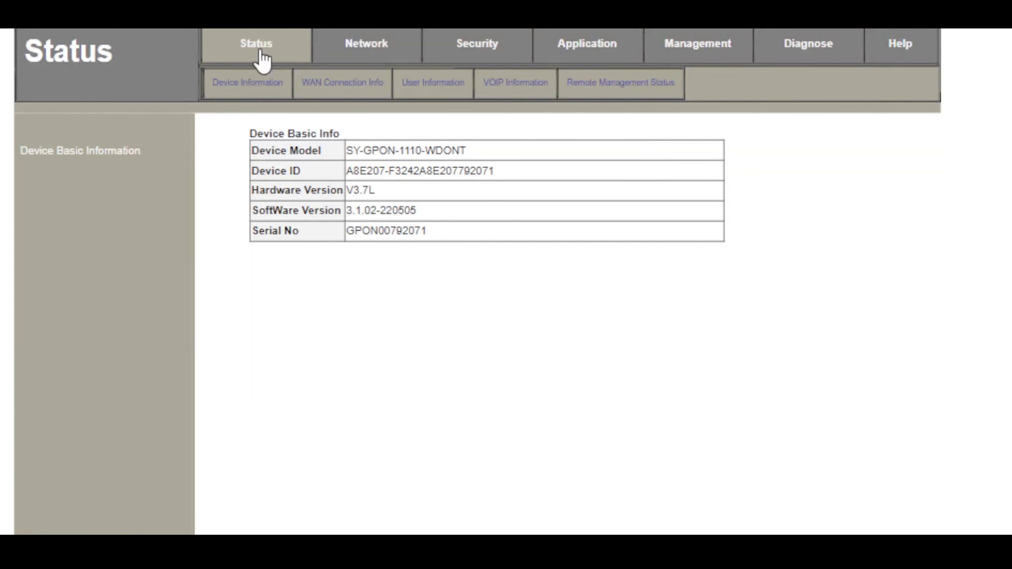